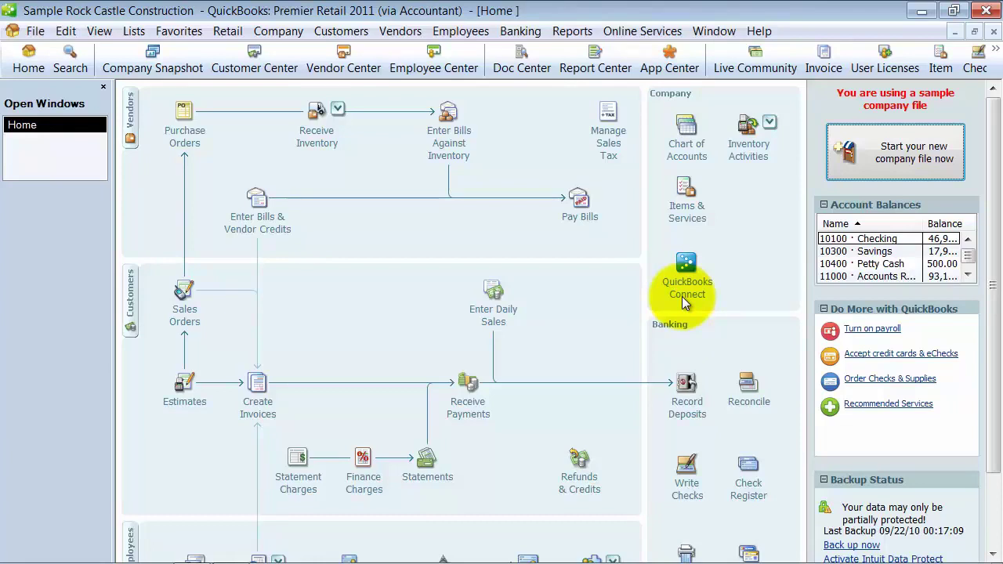
Look at the edition choices without switching, then open the Sales Order Fulfillment Worksheet showing order 7002.
{"action": "left_click", "coordinate": [35, 30]}
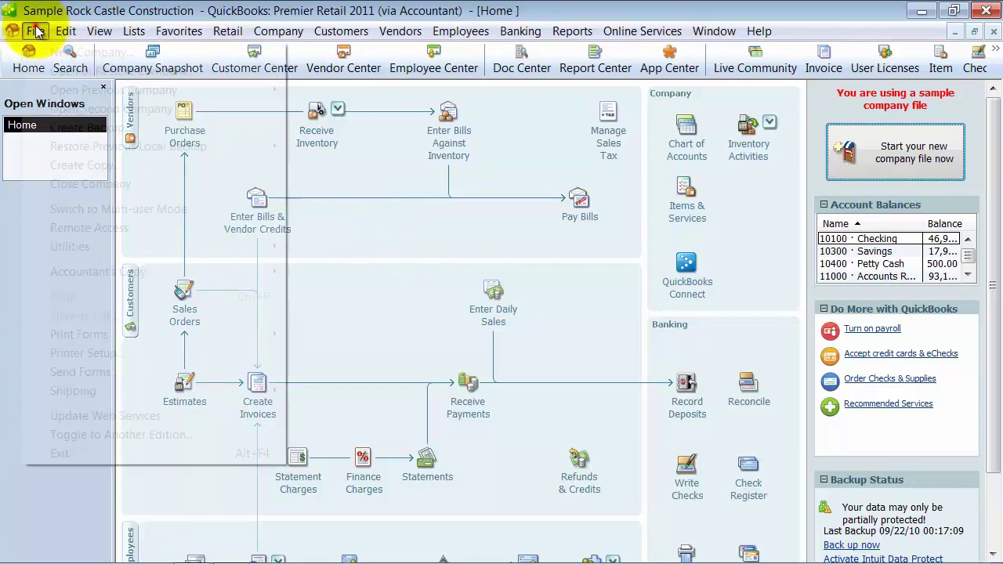
{"action": "left_click", "coordinate": [117, 435]}
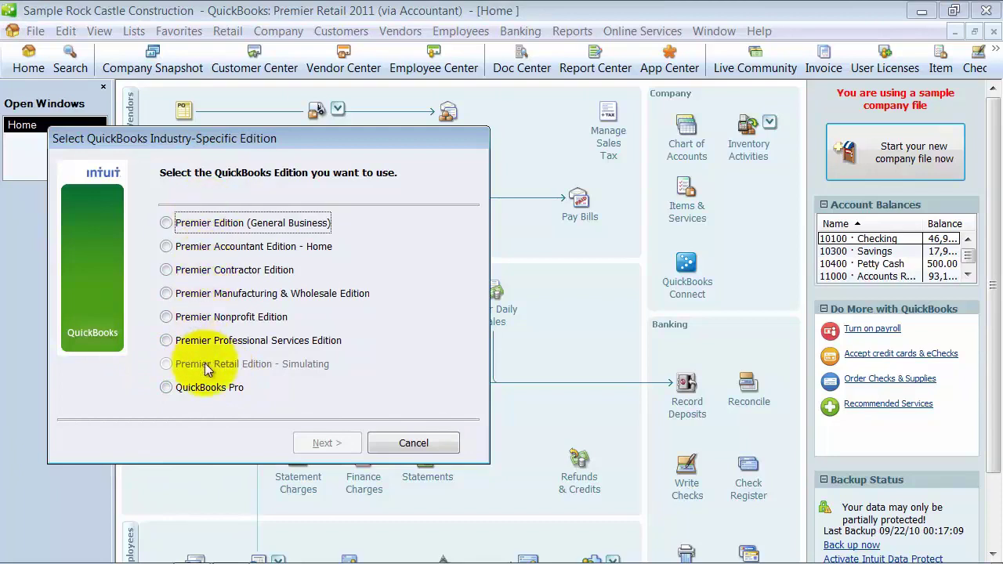
{"action": "left_click", "coordinate": [408, 442]}
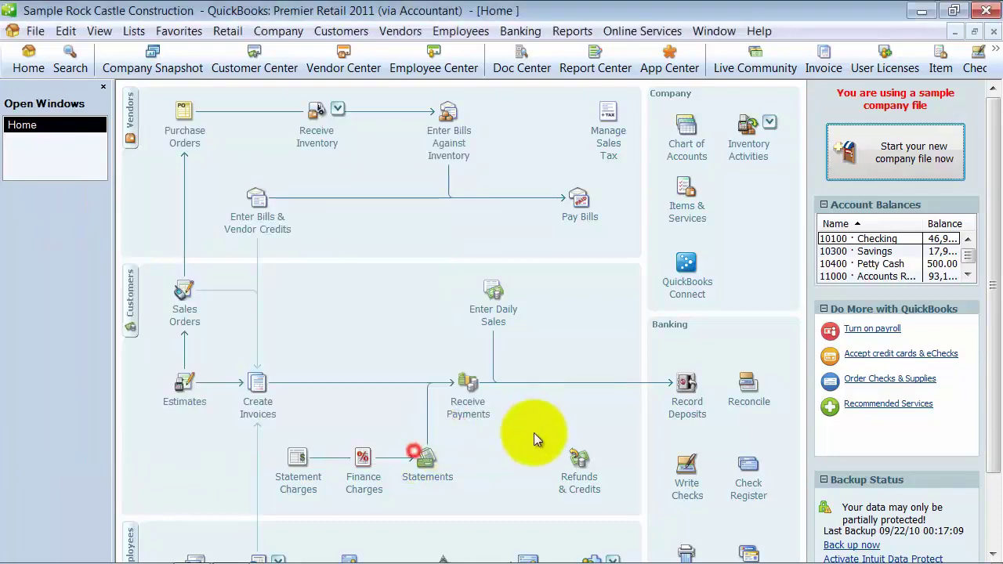
{"action": "left_click", "coordinate": [228, 31]}
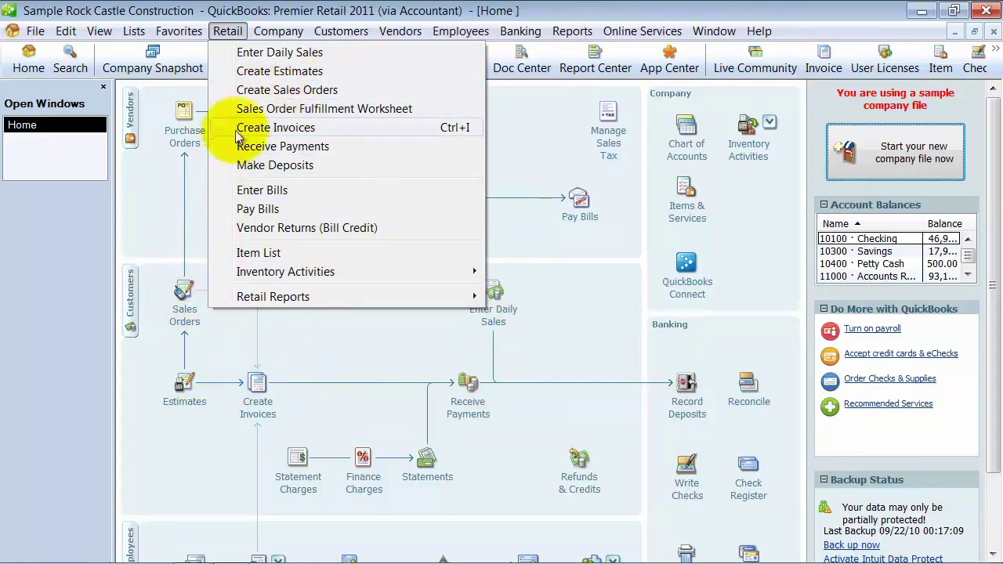
{"action": "left_click", "coordinate": [339, 110]}
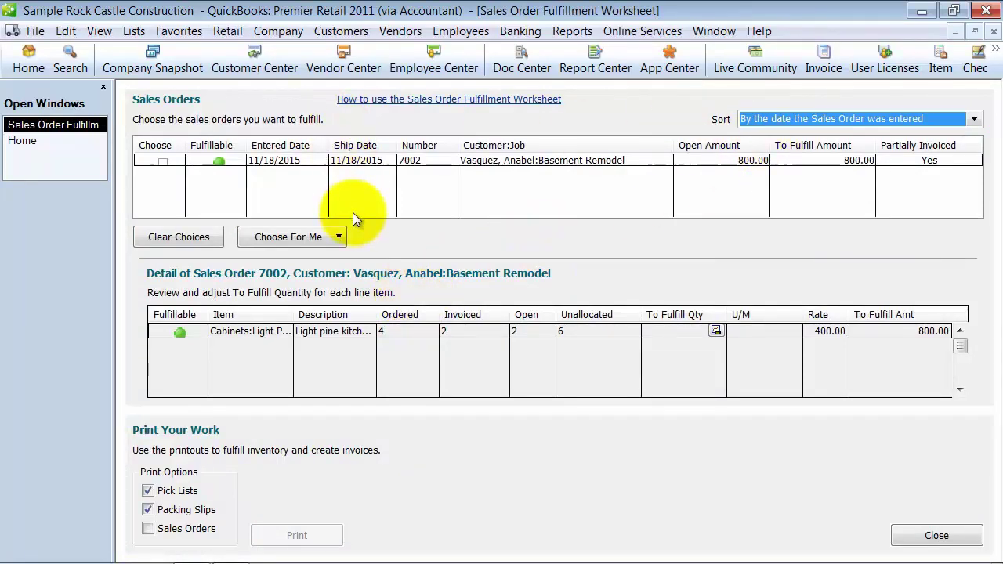
{"action": "left_click", "coordinate": [975, 122]}
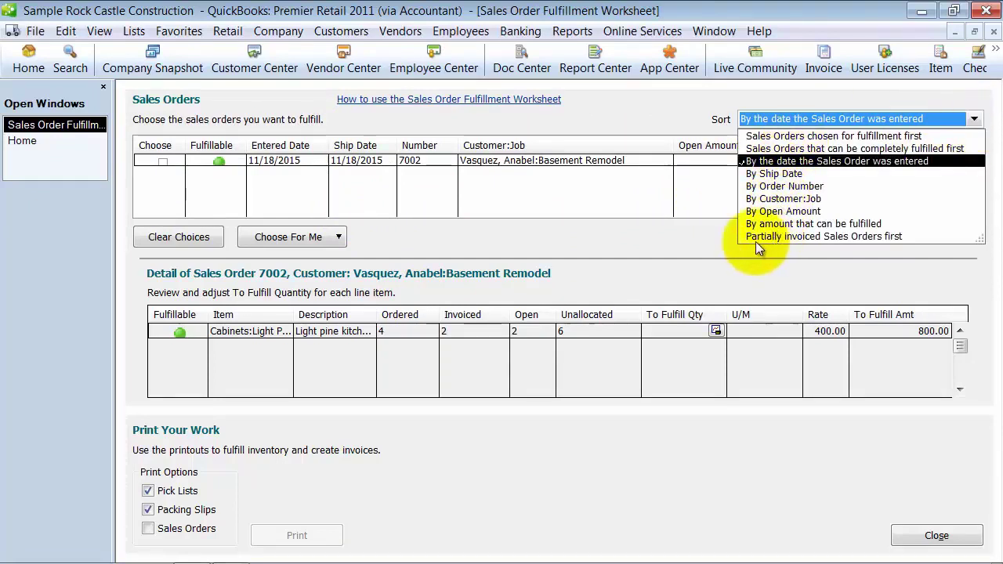
{"action": "left_click", "coordinate": [594, 248]}
{"action": "left_click", "coordinate": [322, 238]}
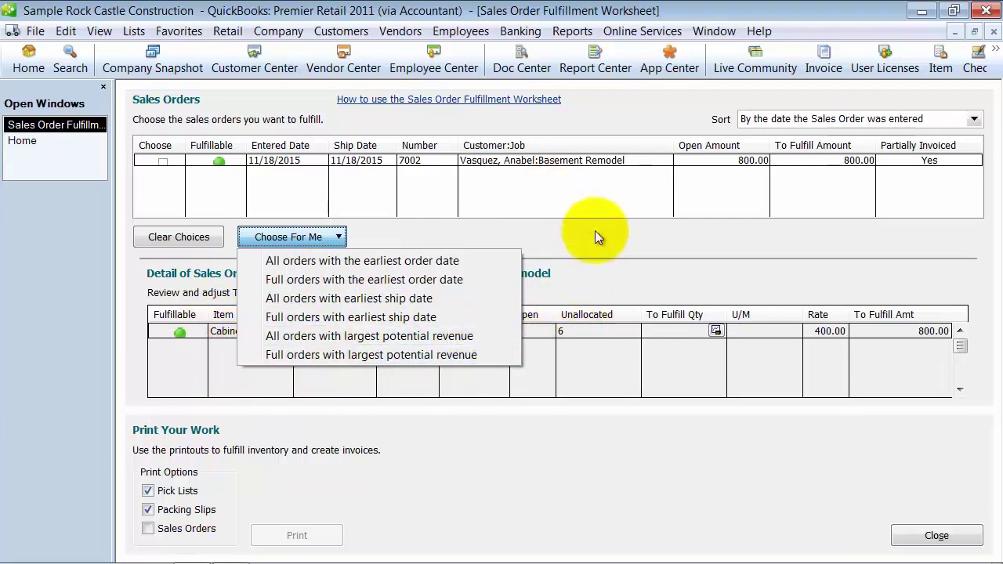
{"action": "left_click", "coordinate": [611, 251]}
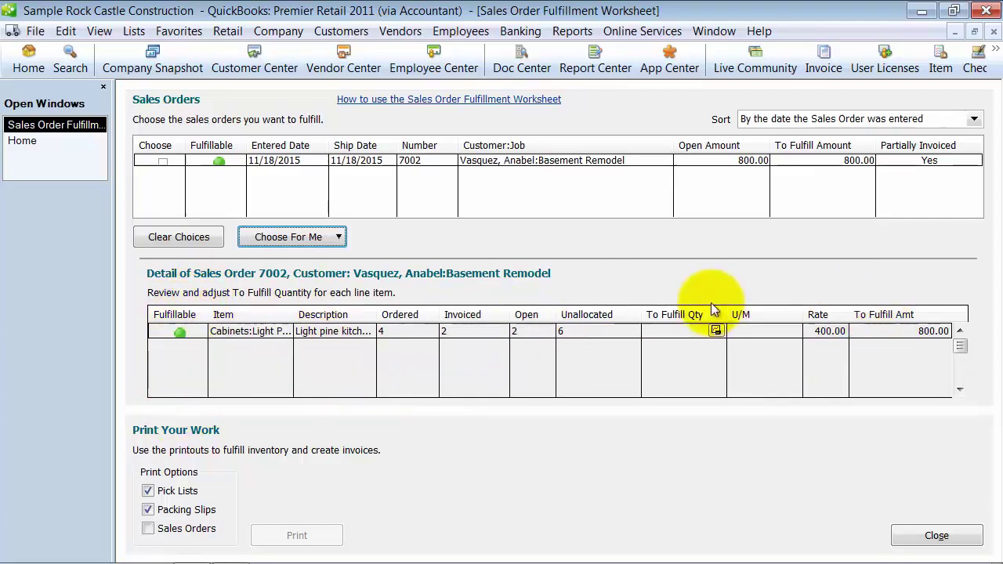
View sales order 7002, widen the Item and Description columns, then close the worksheet.
{"action": "double_click", "coordinate": [267, 161]}
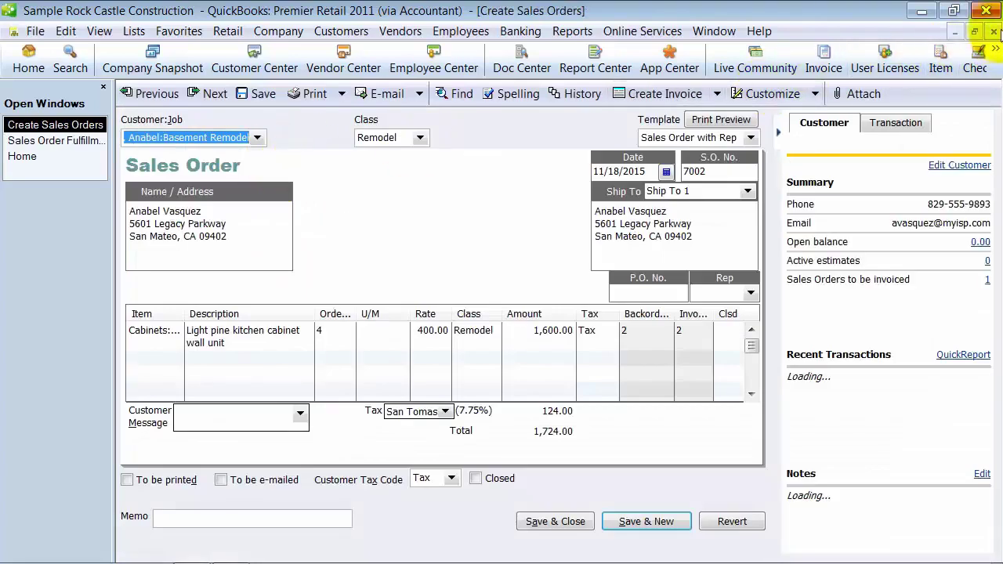
{"action": "left_click", "coordinate": [994, 32]}
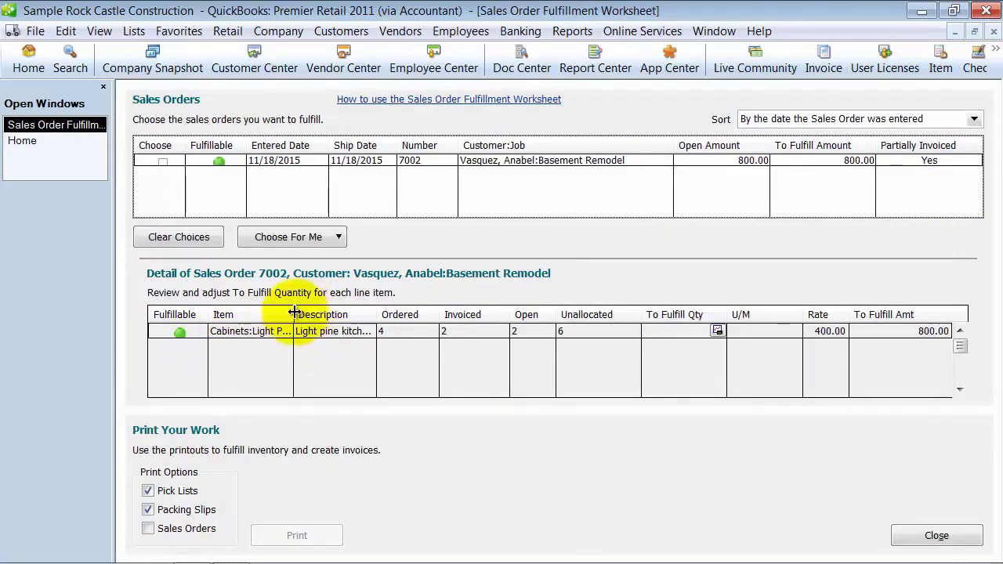
{"action": "left_click_drag", "start_coordinate": [294, 313], "coordinate": [384, 315]}
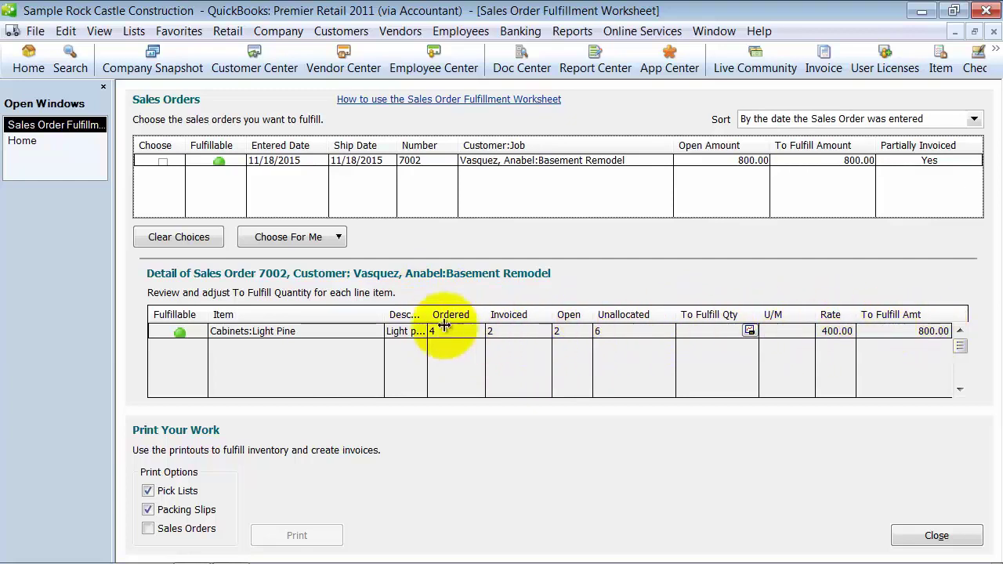
{"action": "mouse_move", "coordinate": [425, 318]}
{"action": "left_mouse_down"}
{"action": "mouse_move", "coordinate": [486, 308]}
{"action": "mouse_move", "coordinate": [416, 314]}
{"action": "mouse_move", "coordinate": [428, 317]}
{"action": "left_mouse_up"}
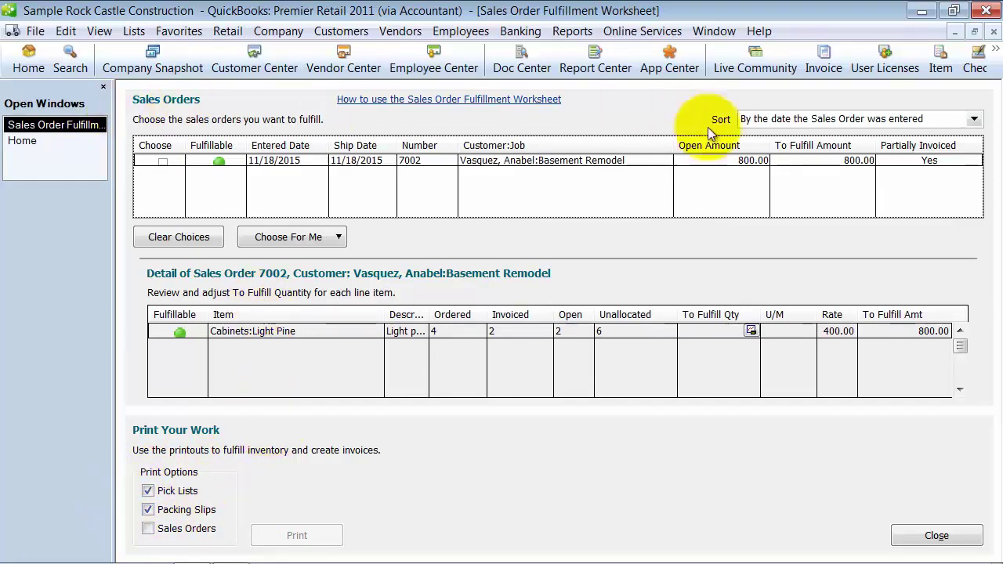
{"action": "left_click", "coordinate": [964, 547]}
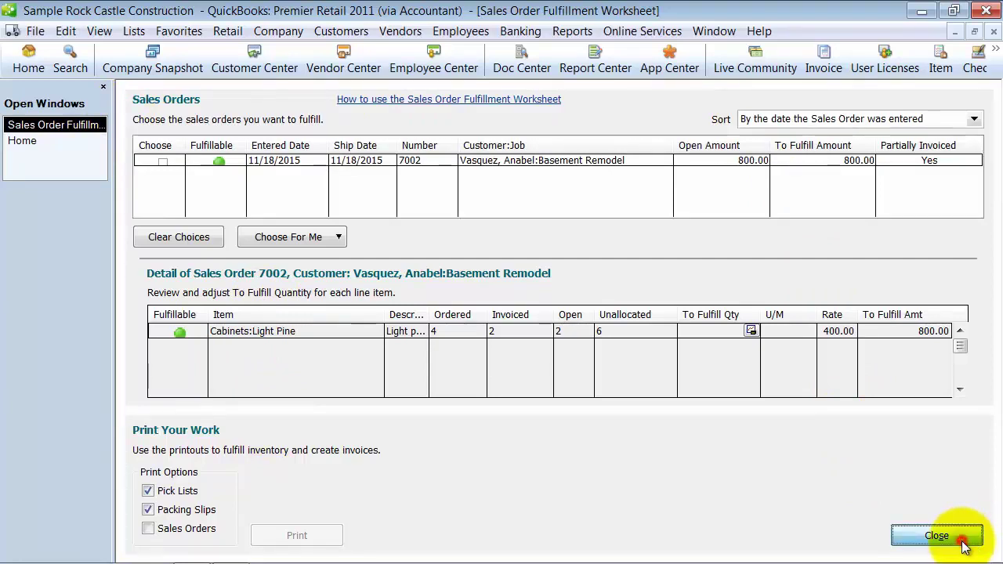
Glance at a Vendor Returns bill credit, then bring up the Retail Inventory Activities submenu.
{"action": "left_click", "coordinate": [227, 31]}
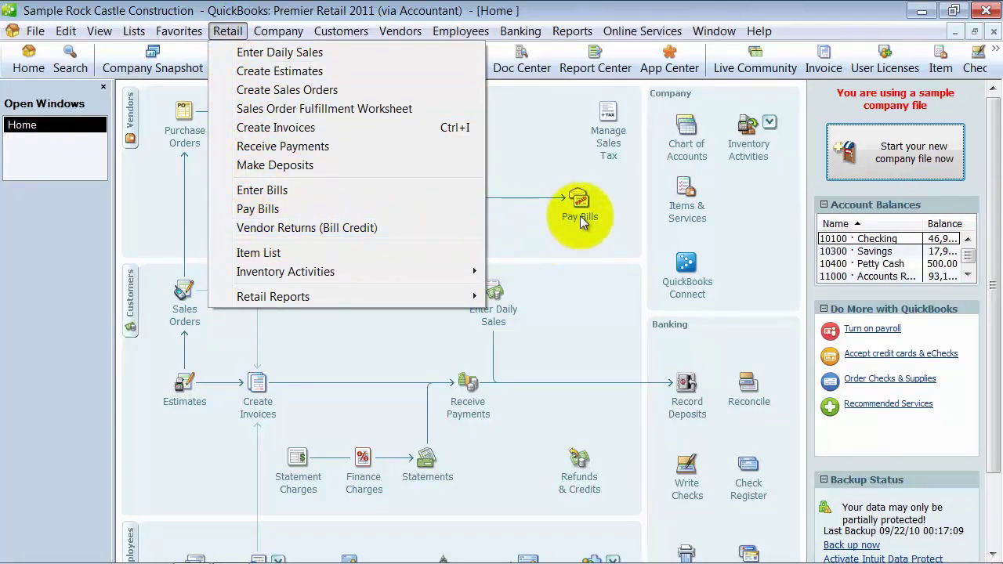
{"action": "left_click", "coordinate": [350, 227]}
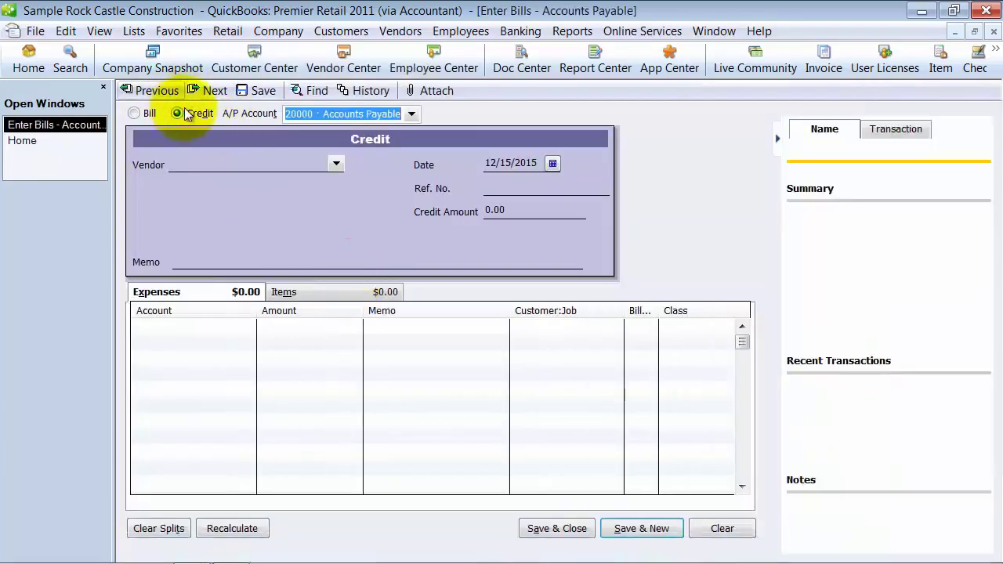
{"action": "left_click", "coordinate": [994, 30]}
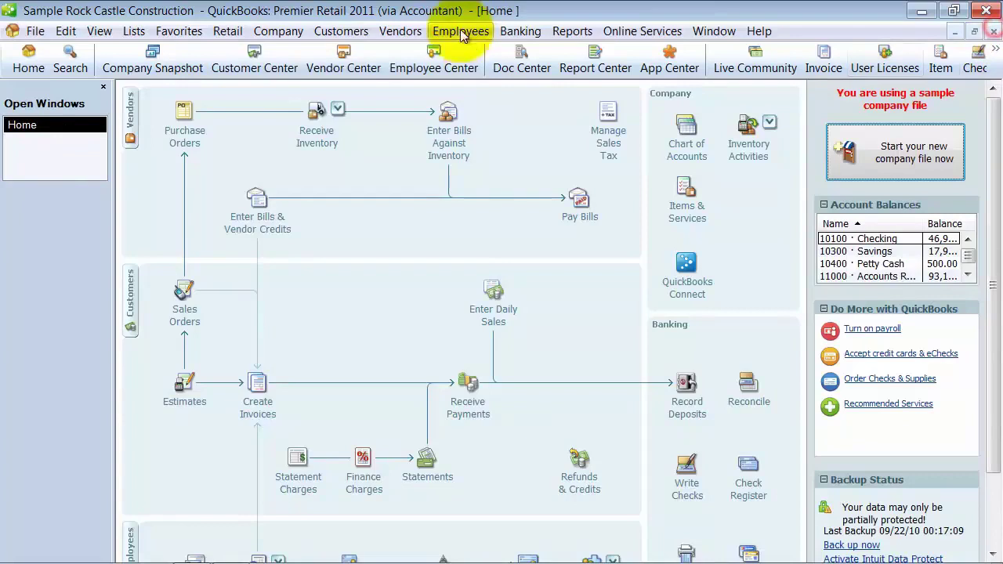
{"action": "left_click", "coordinate": [228, 32]}
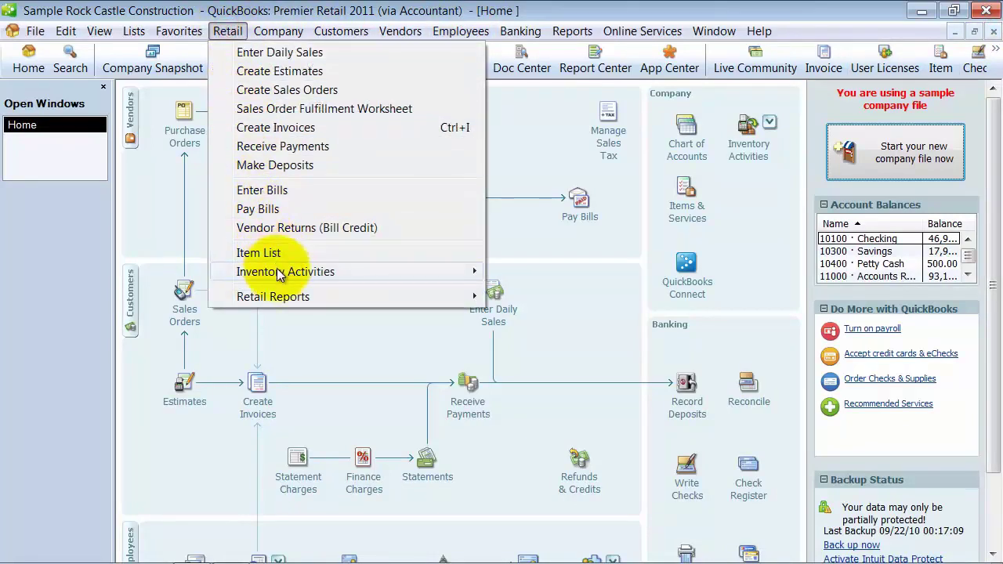
{"action": "mouse_move", "coordinate": [290, 275]}
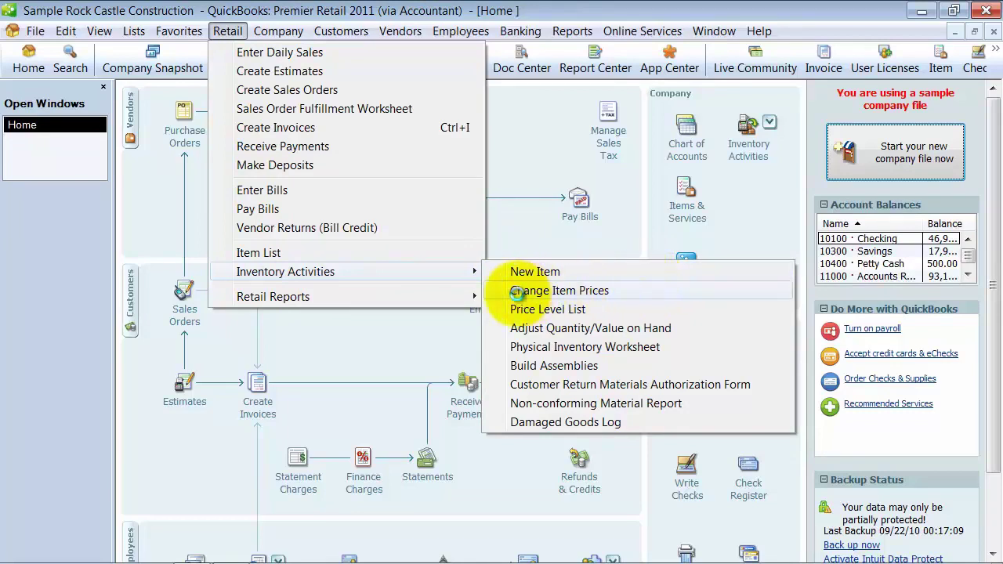
Open Change Item Prices listing only Inventory Part items and edit the Cabinets new price.
{"action": "left_click", "coordinate": [517, 291]}
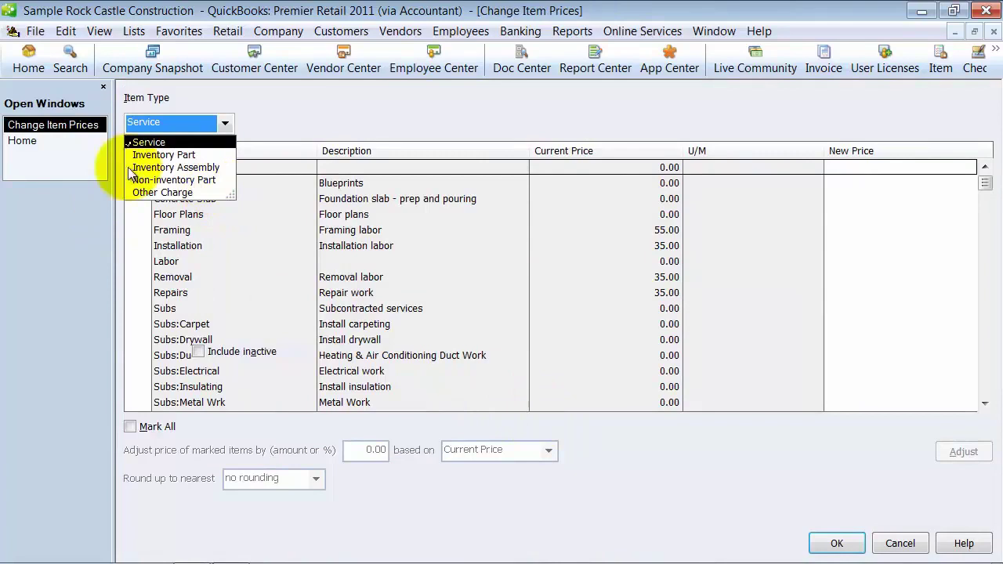
{"action": "left_click", "coordinate": [175, 167]}
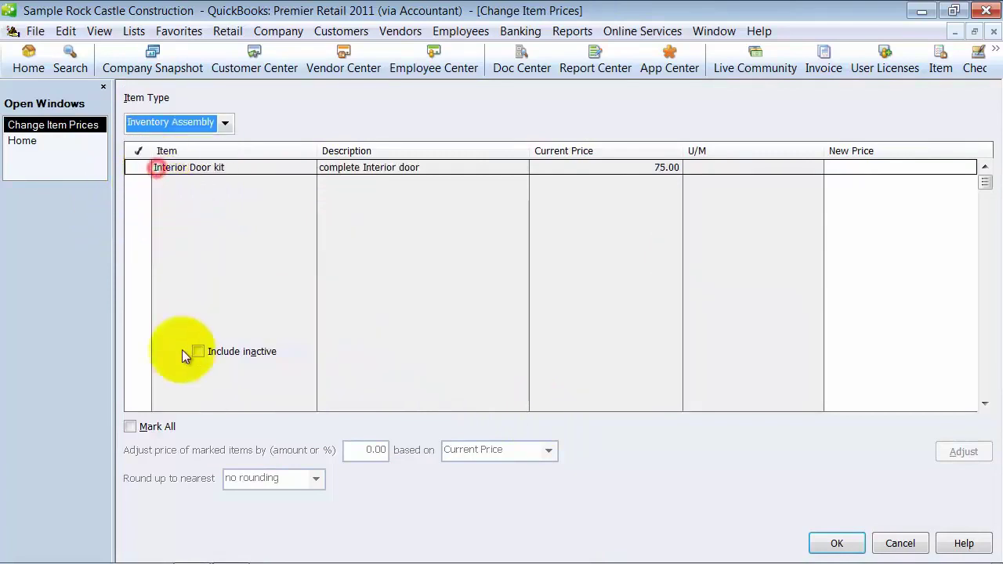
{"action": "left_click", "coordinate": [225, 123]}
{"action": "left_click", "coordinate": [169, 154]}
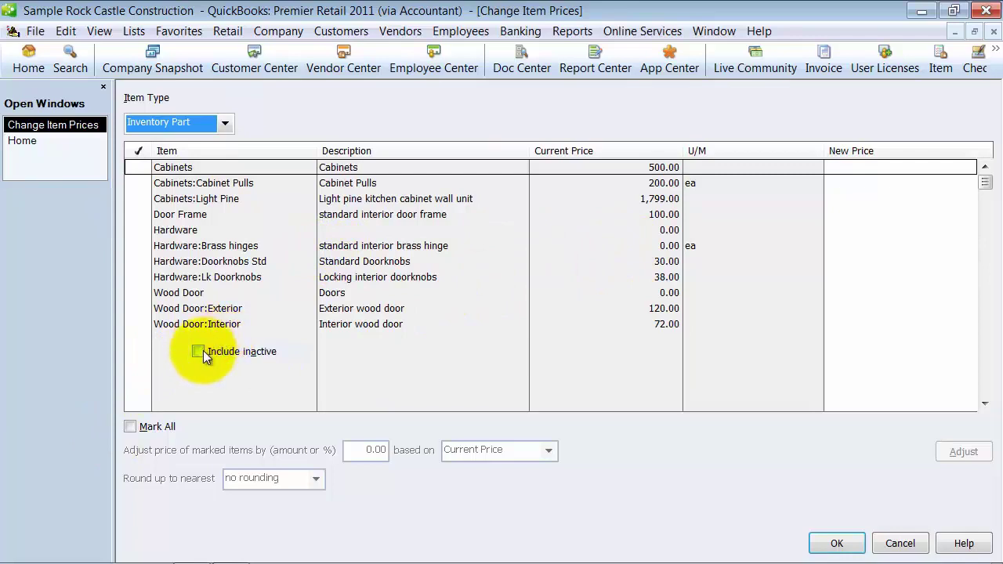
{"action": "left_click", "coordinate": [843, 166]}
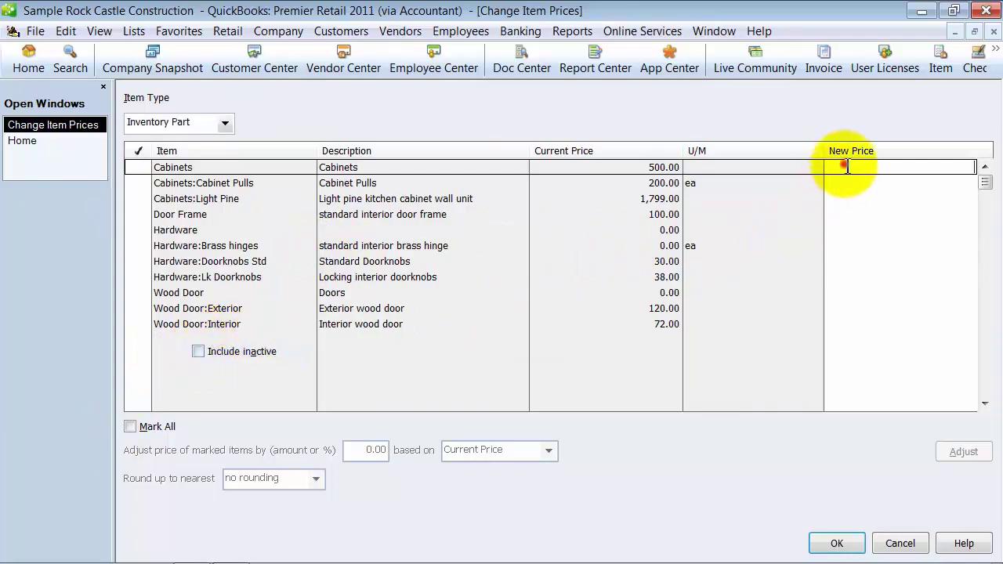
{"action": "left_click", "coordinate": [922, 183]}
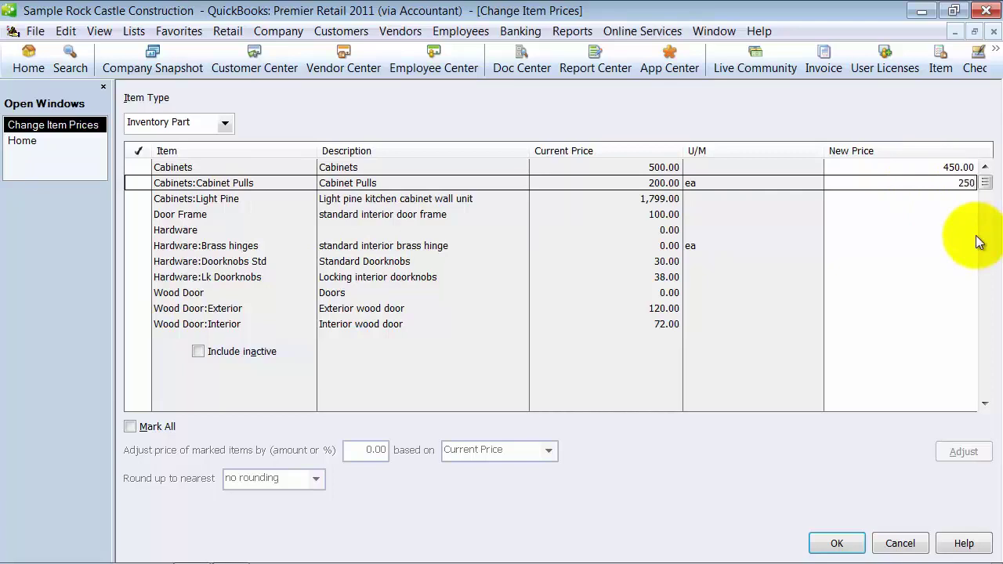
Mark Cabinets and Cabinet Pulls, raise their prices by 110 to 610.00 and 310.00, and save.
{"action": "left_click", "coordinate": [138, 167]}
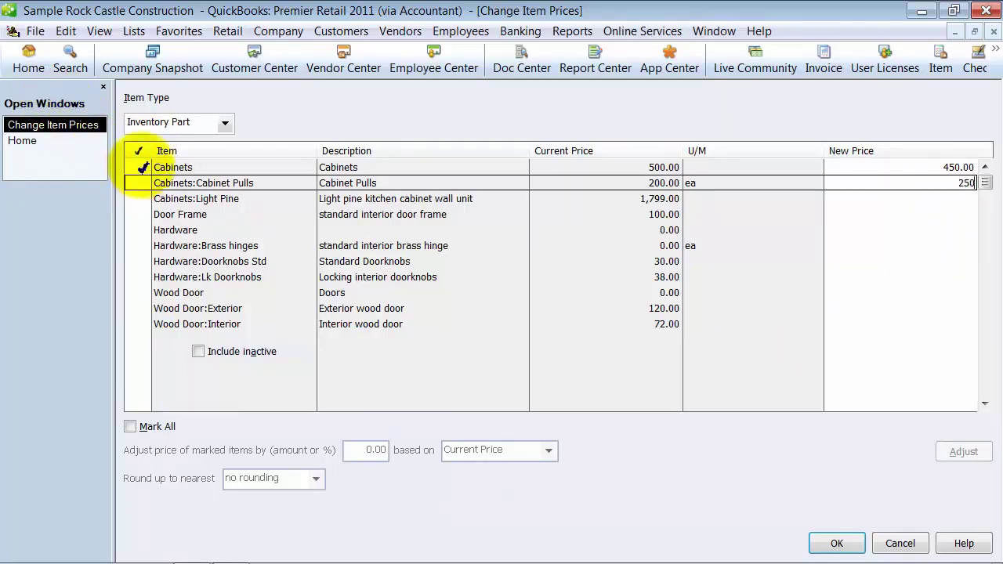
{"action": "left_click", "coordinate": [139, 183]}
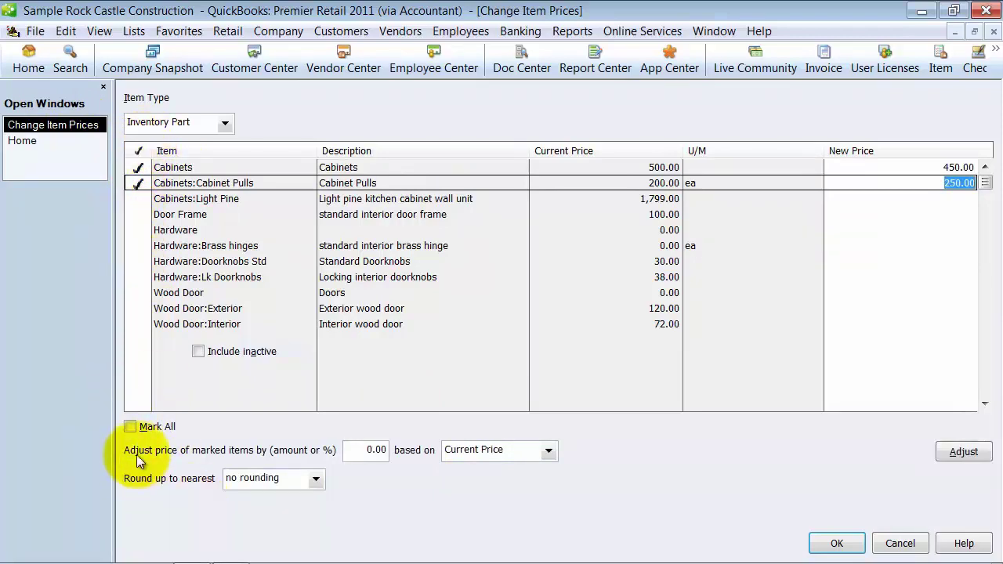
{"action": "left_click", "coordinate": [363, 449]}
{"action": "type", "text": "110"}
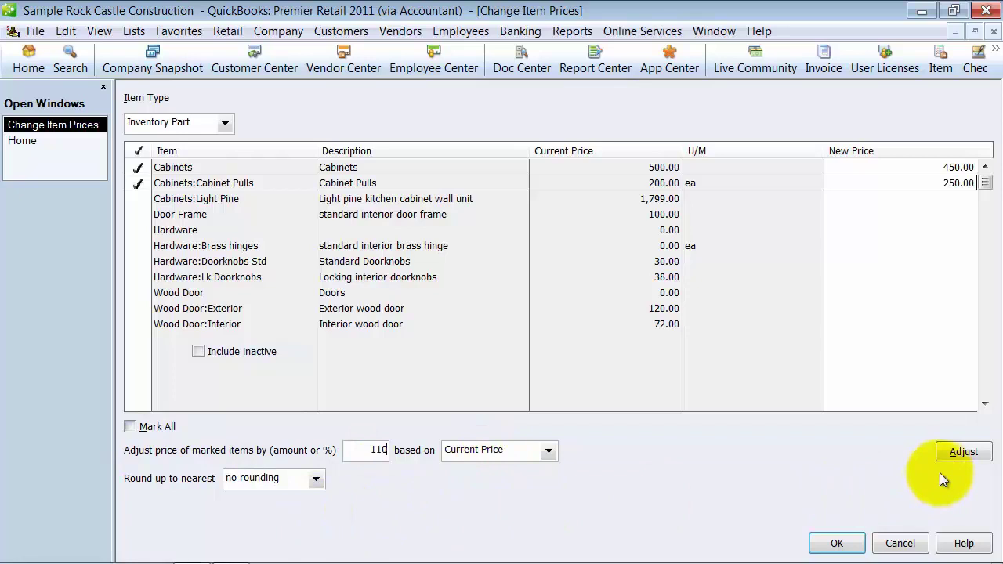
{"action": "left_click", "coordinate": [963, 452]}
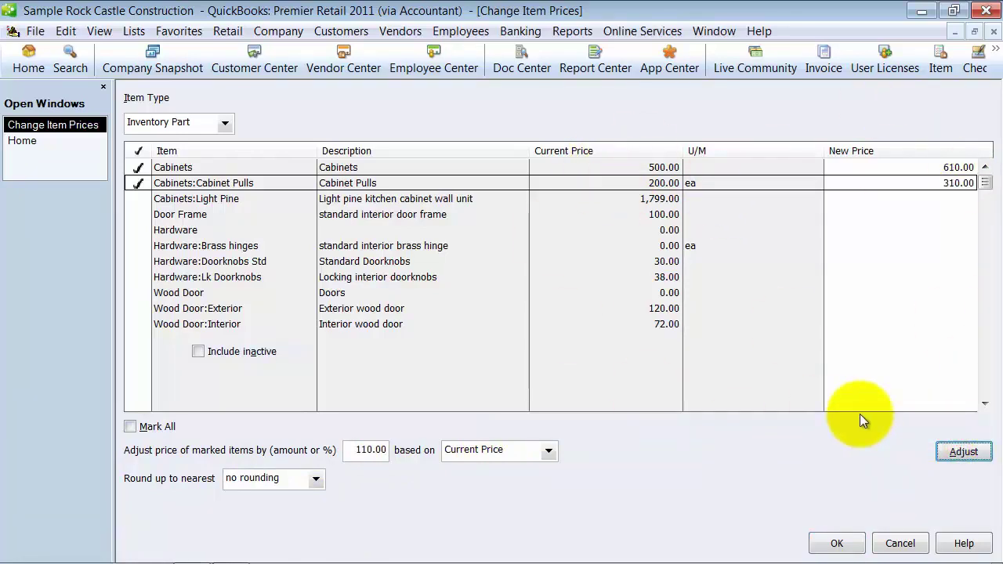
{"action": "left_click", "coordinate": [837, 542]}
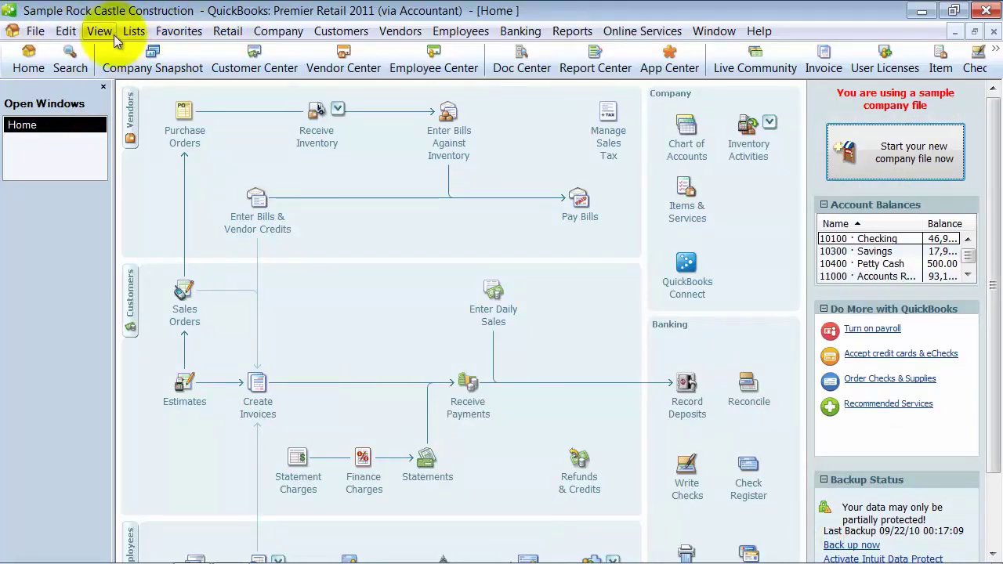
{"action": "left_click", "coordinate": [224, 32]}
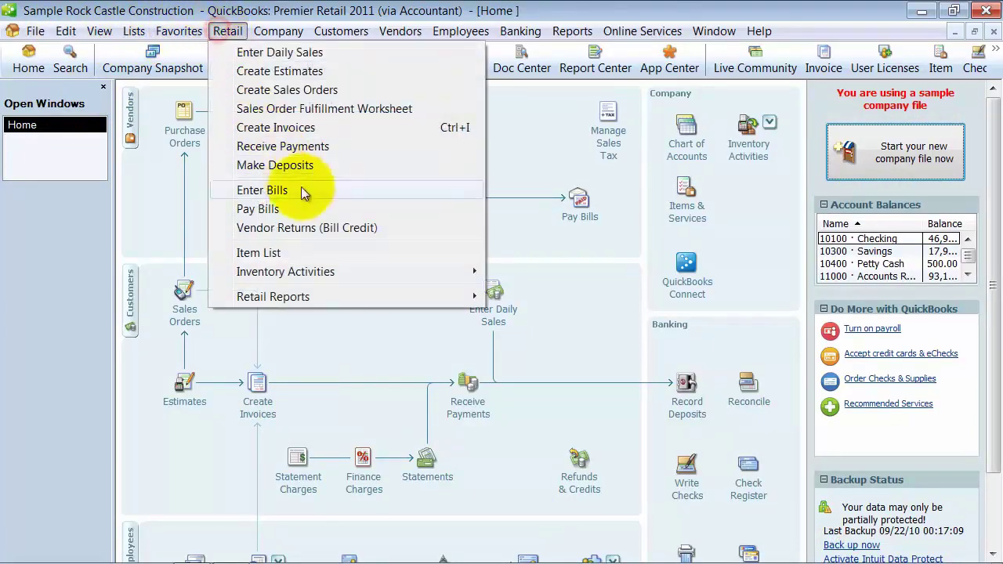
{"action": "mouse_move", "coordinate": [352, 277]}
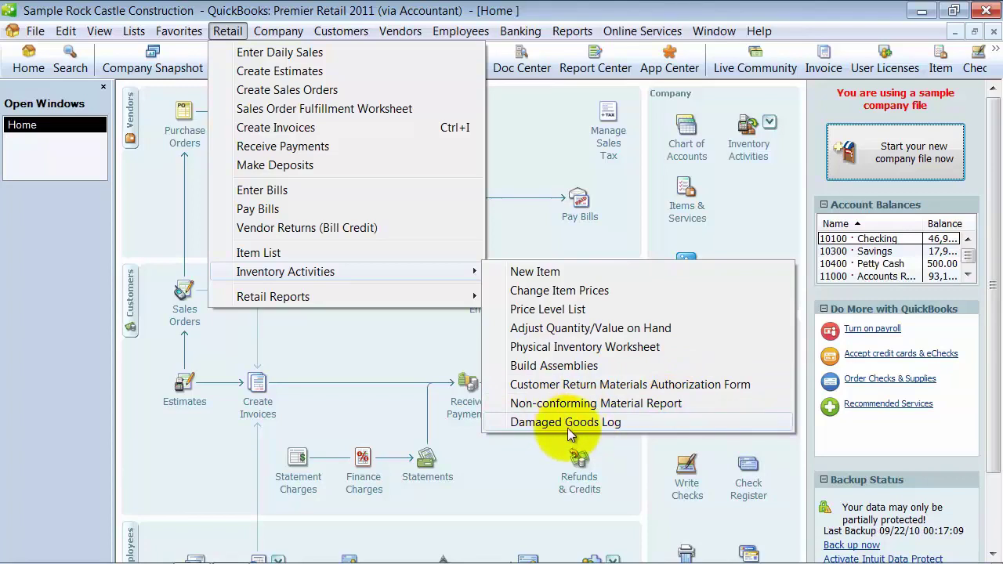
{"action": "left_click", "coordinate": [613, 424]}
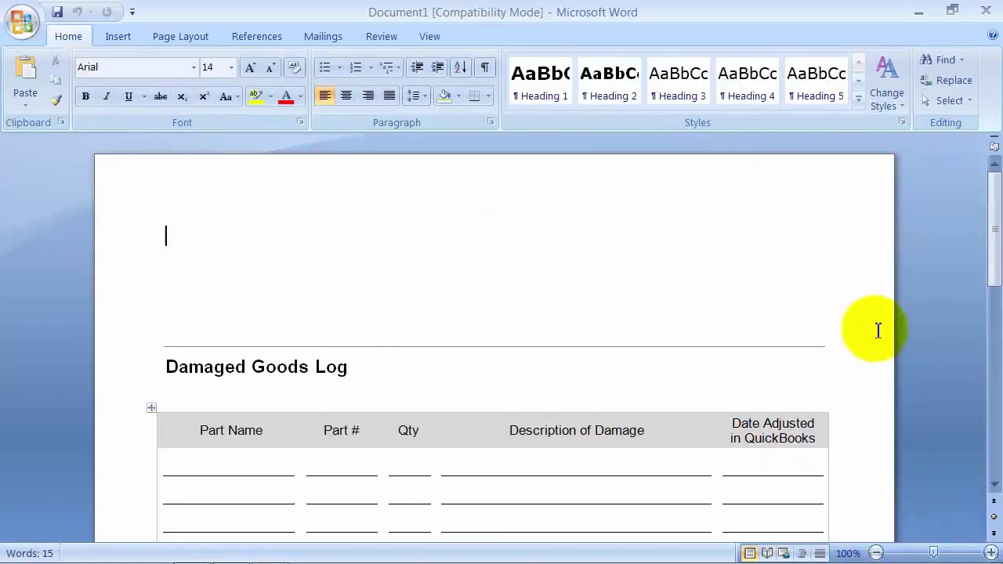
{"action": "scroll", "coordinate": [896, 368], "scroll_direction": "down", "scroll_amount": 1}
{"action": "scroll", "coordinate": [896, 368], "scroll_direction": "down", "scroll_amount": 5}
{"action": "scroll", "coordinate": [896, 365], "scroll_direction": "up", "scroll_amount": 7}
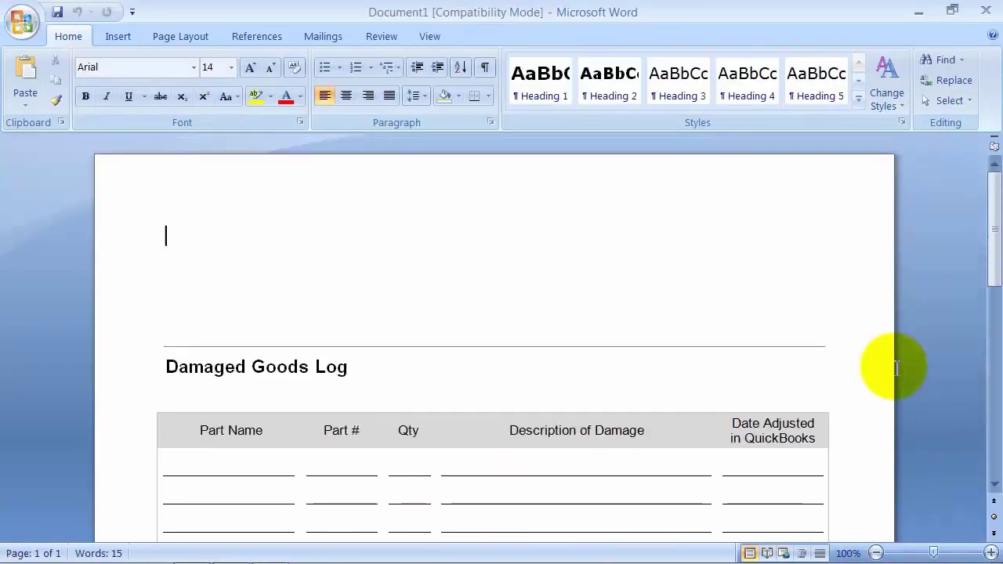
{"action": "left_click", "coordinate": [987, 10]}
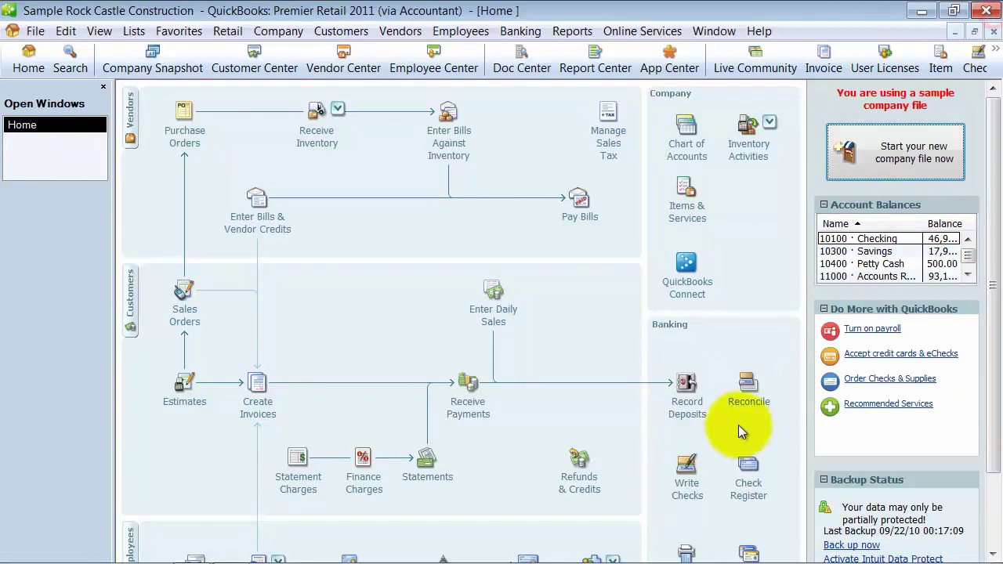
Open the Sales Graph from Retail Reports, then bring up the Retail Reports submenu again.
{"action": "left_click", "coordinate": [229, 31]}
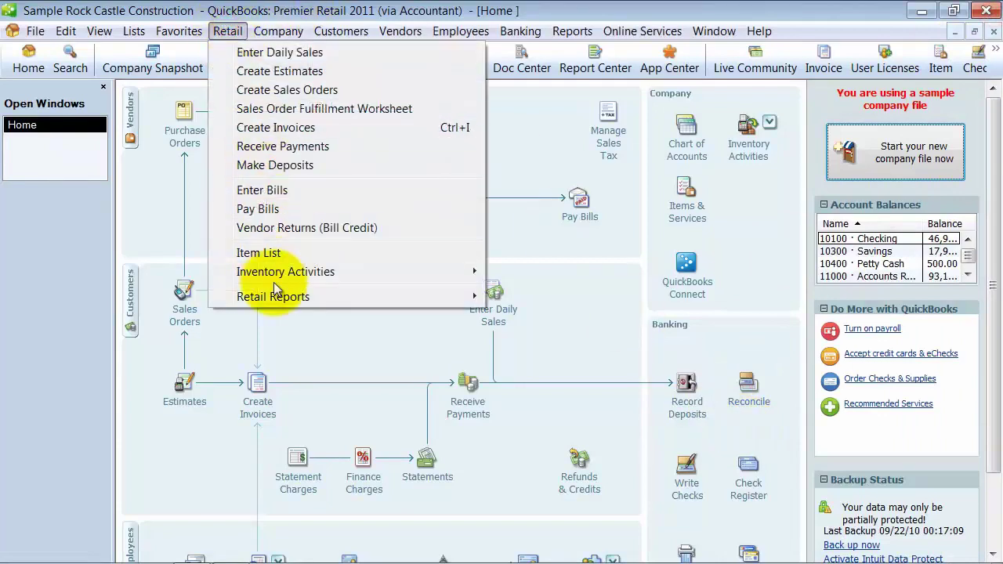
{"action": "mouse_move", "coordinate": [275, 295]}
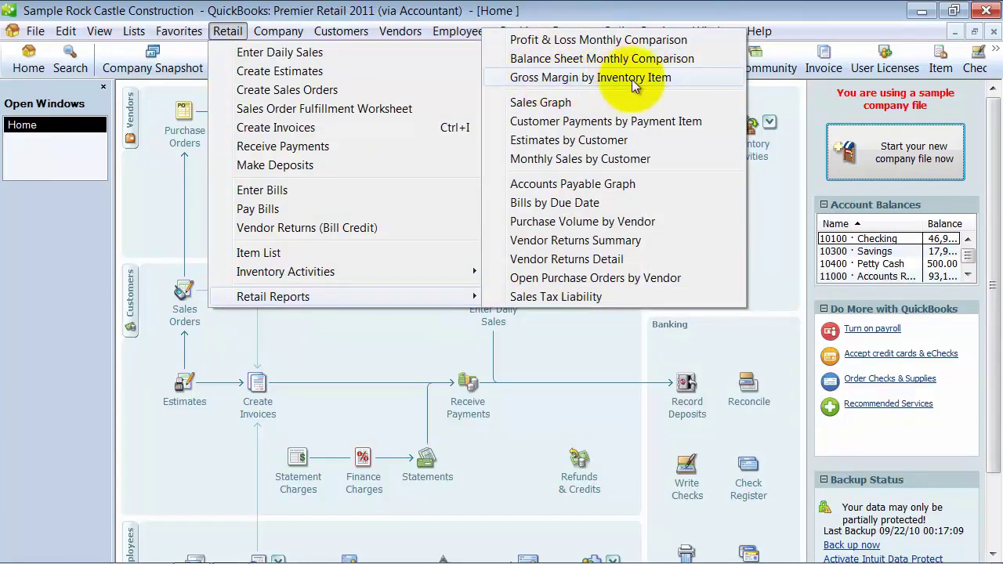
{"action": "left_click", "coordinate": [564, 103]}
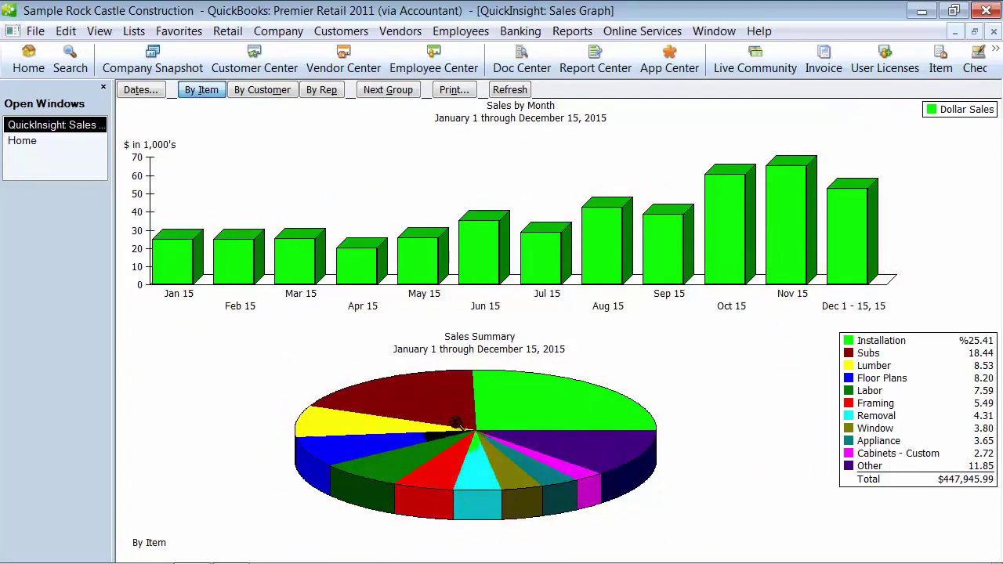
{"action": "left_click", "coordinate": [227, 32]}
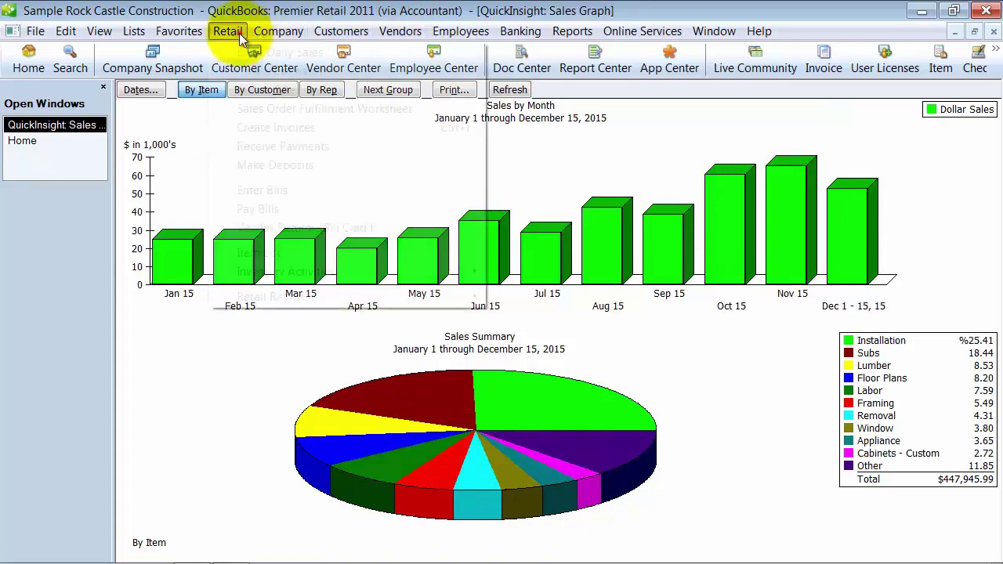
{"action": "mouse_move", "coordinate": [338, 294]}
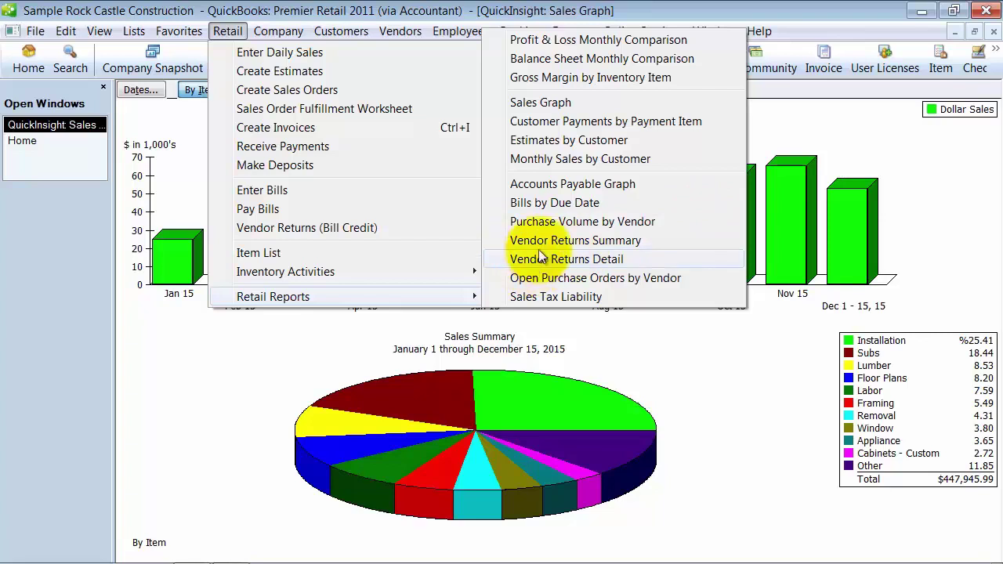
Open the Vendor Returns Summary report totalling 1,325.00, then browse and dismiss the Retail Reports list.
{"action": "left_click", "coordinate": [631, 239]}
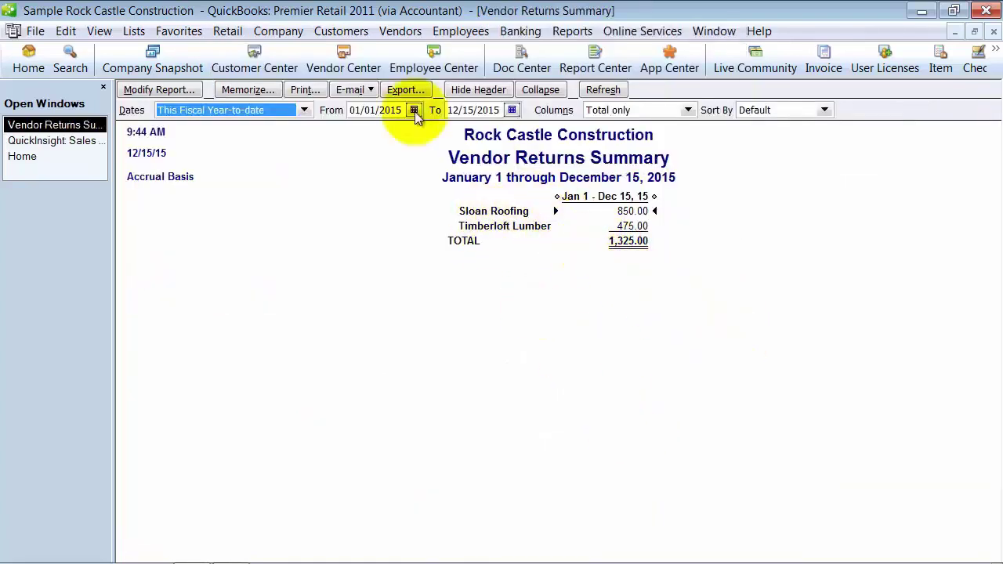
{"action": "left_click", "coordinate": [228, 31]}
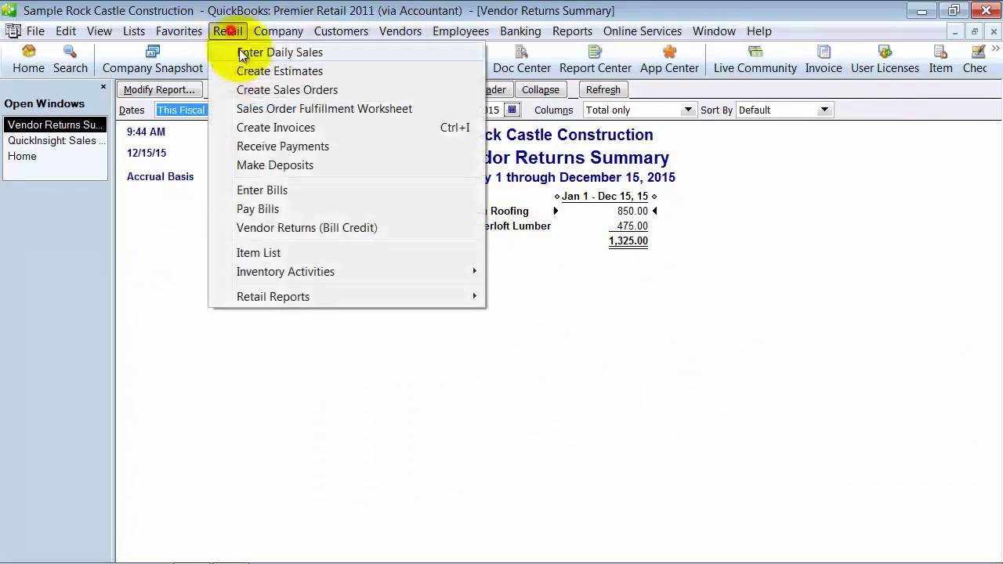
{"action": "left_click", "coordinate": [299, 294]}
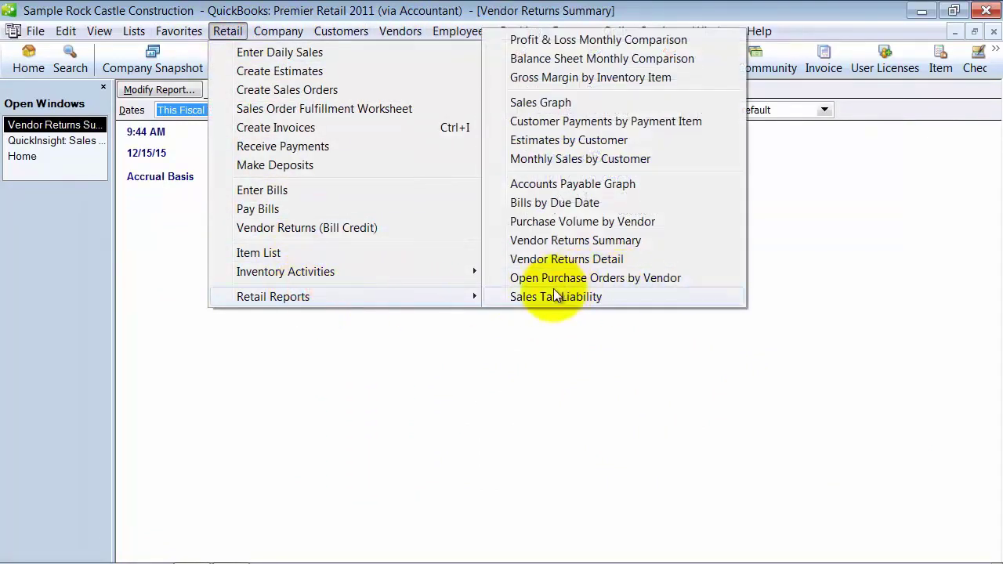
{"action": "left_click", "coordinate": [826, 193]}
Close the Vendor Returns Summary and Sales Graph, then browse the Reports menu without choosing one.
{"action": "left_click", "coordinate": [993, 33]}
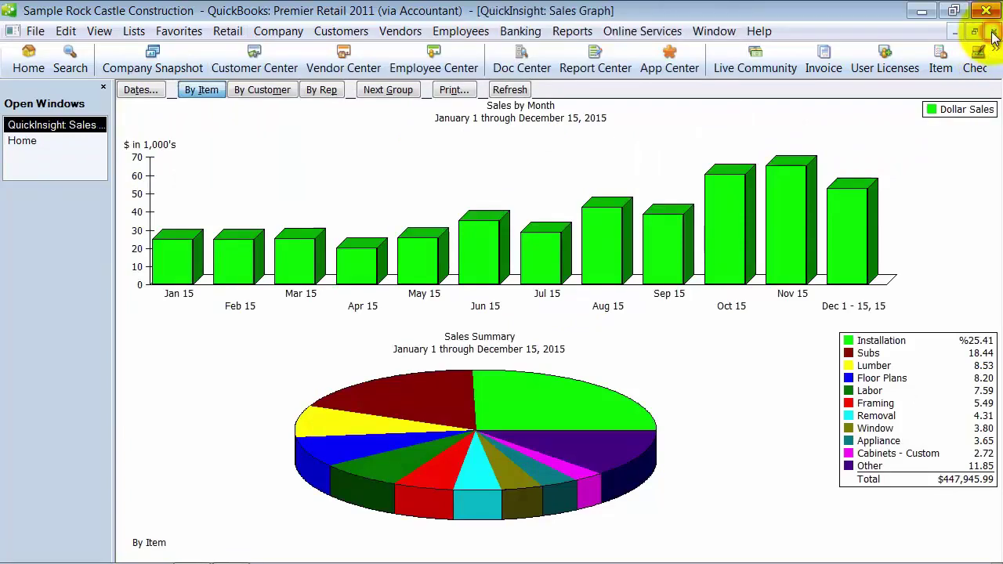
{"action": "left_click", "coordinate": [993, 32]}
{"action": "left_click", "coordinate": [569, 31]}
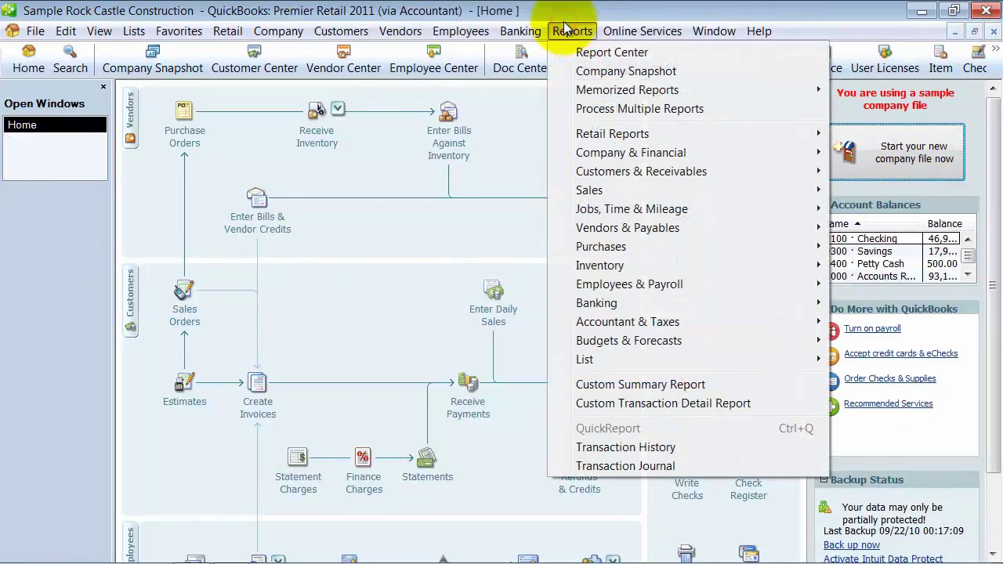
{"action": "mouse_move", "coordinate": [642, 146]}
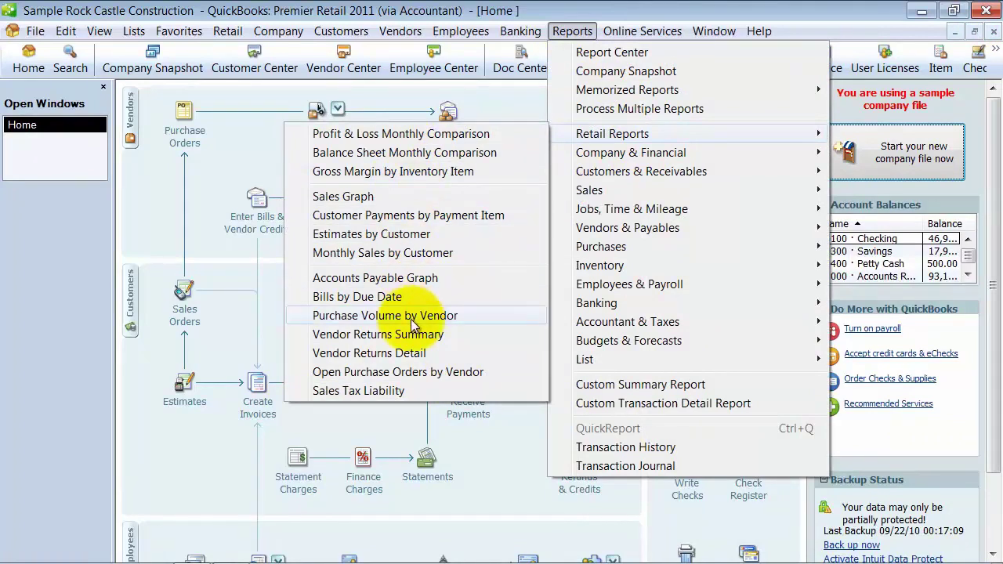
{"action": "left_click", "coordinate": [491, 457]}
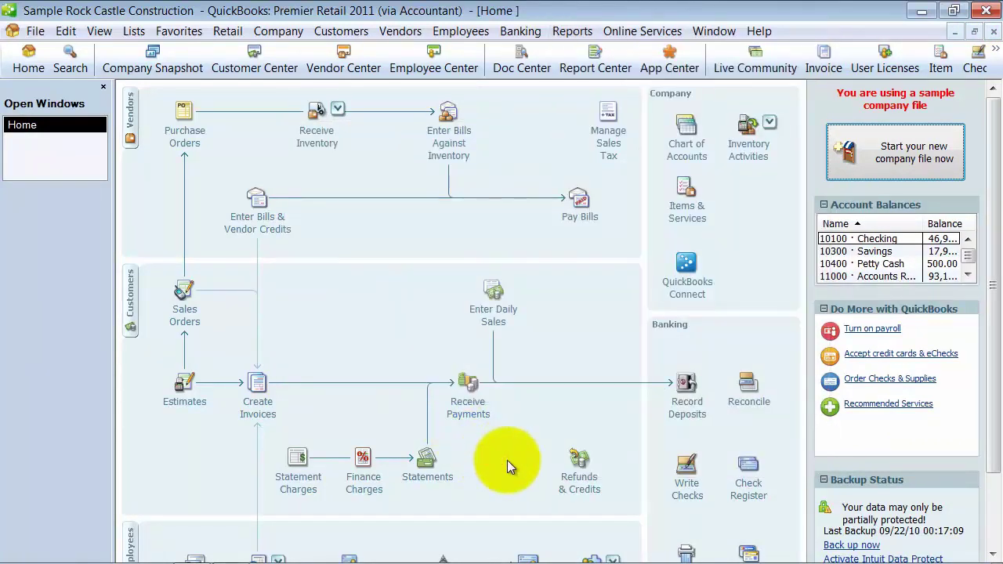